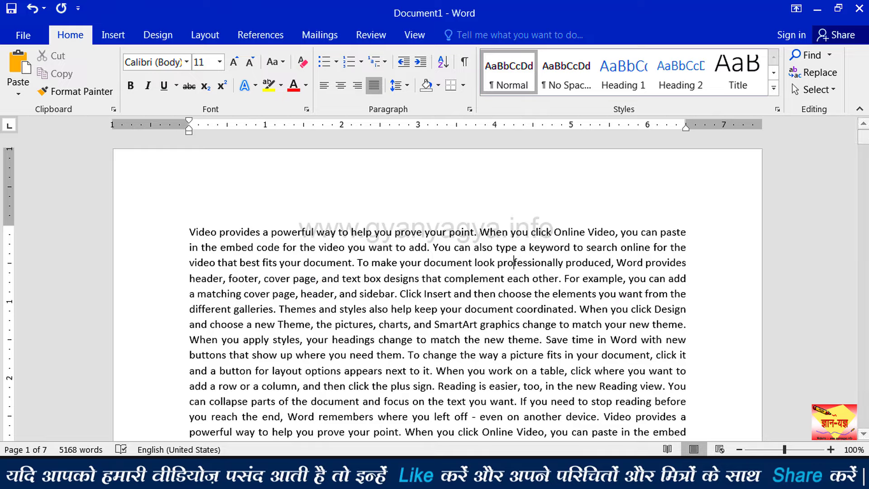
Look through the document and zoom out to show multiple pages in the window at once.
left_click_drag(863, 143, 864, 199)
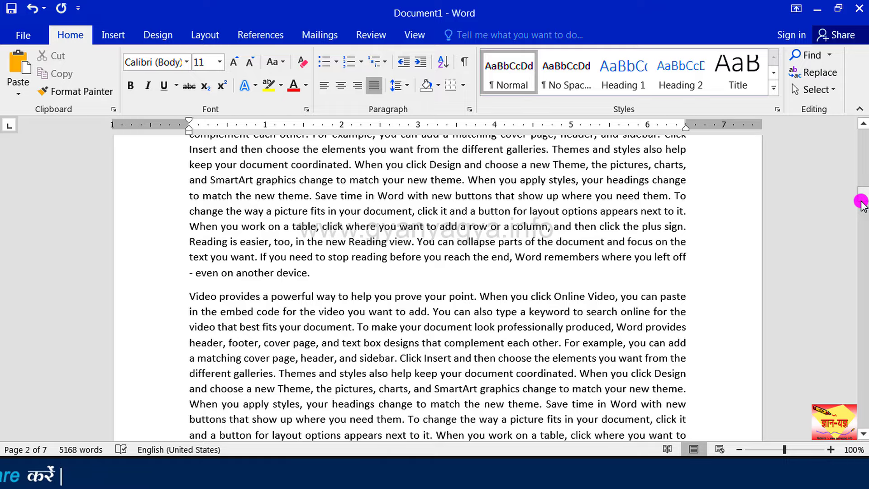
left_click_drag(863, 195, 864, 123)
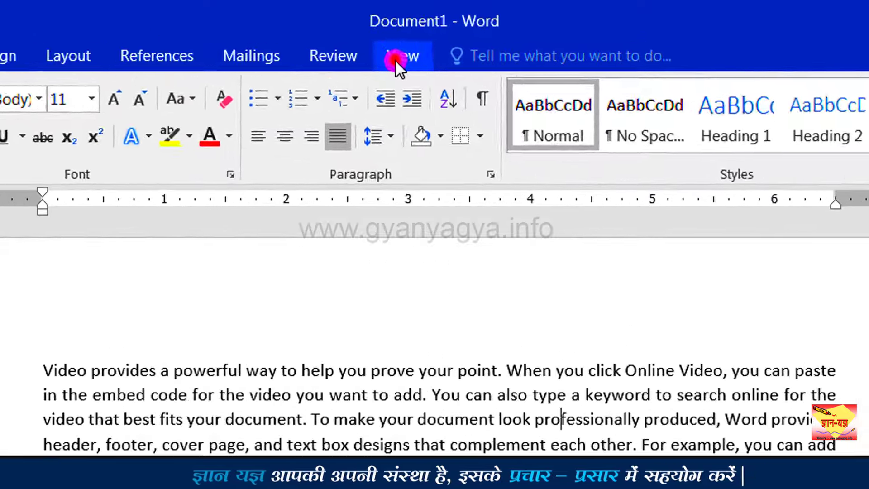
left_click(414, 34)
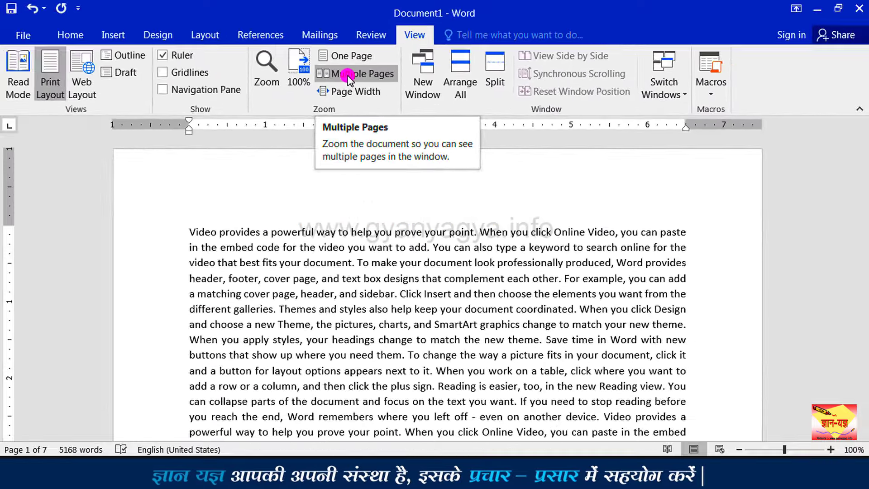
left_click(349, 77)
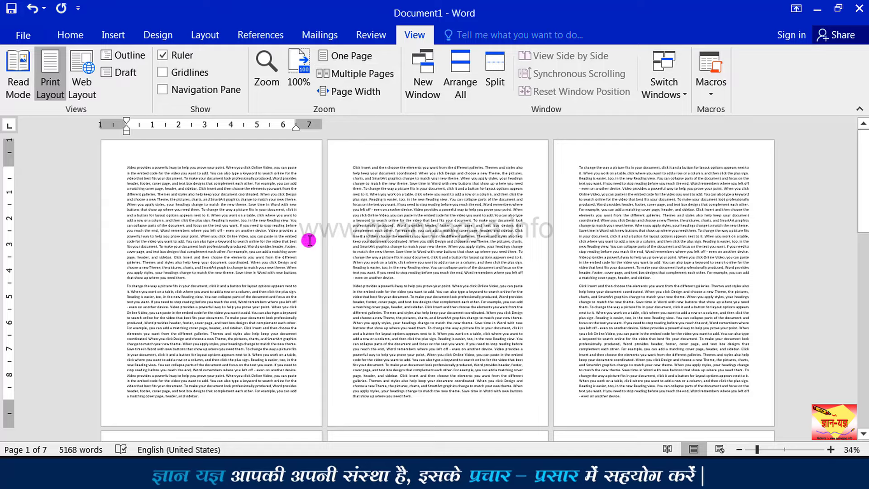
left_click_drag(865, 170, 853, 151)
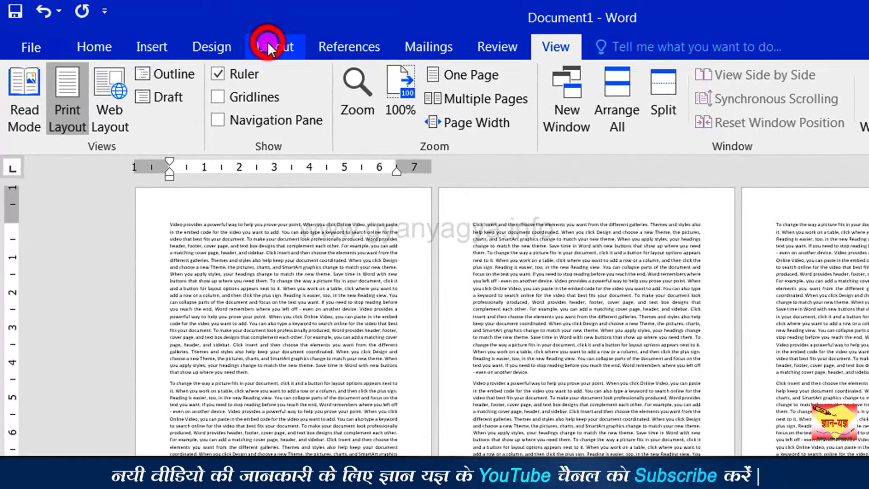
Insert a Next Page section break at the end of the first page's text.
left_click(268, 44)
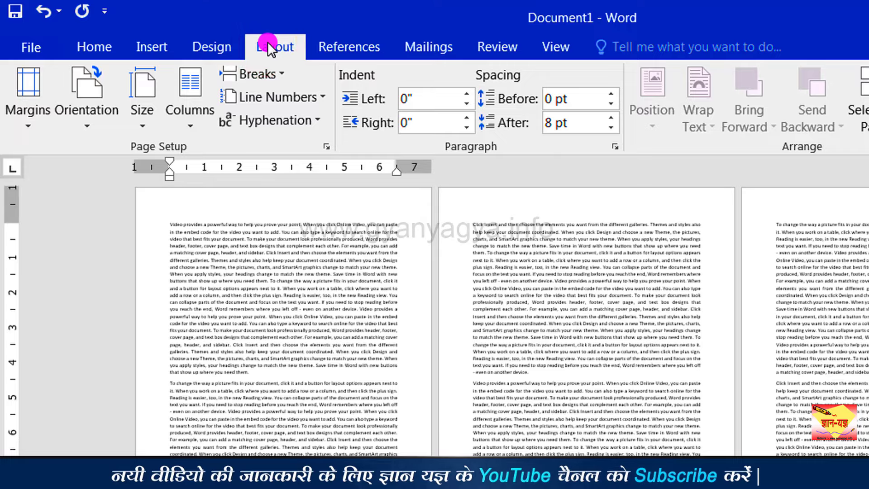
left_click(265, 75)
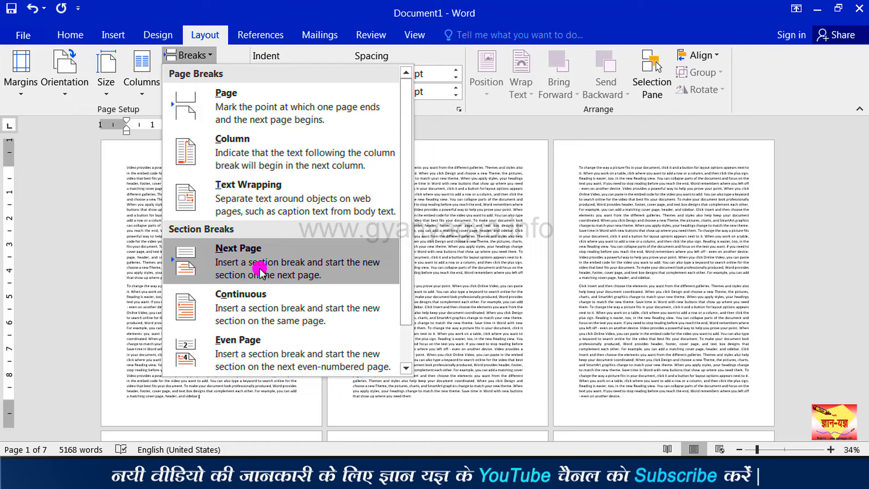
left_click(260, 270)
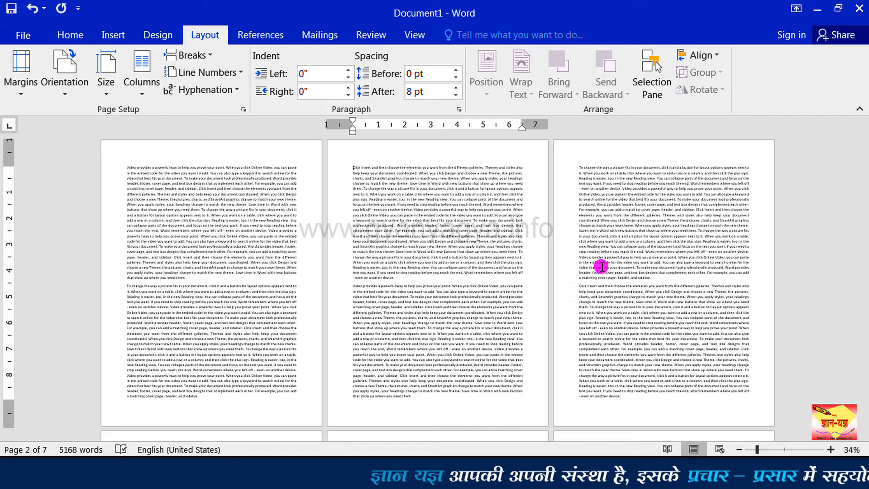
Insert a section break at the end of the second page so the third page starts a new section.
left_click(473, 396)
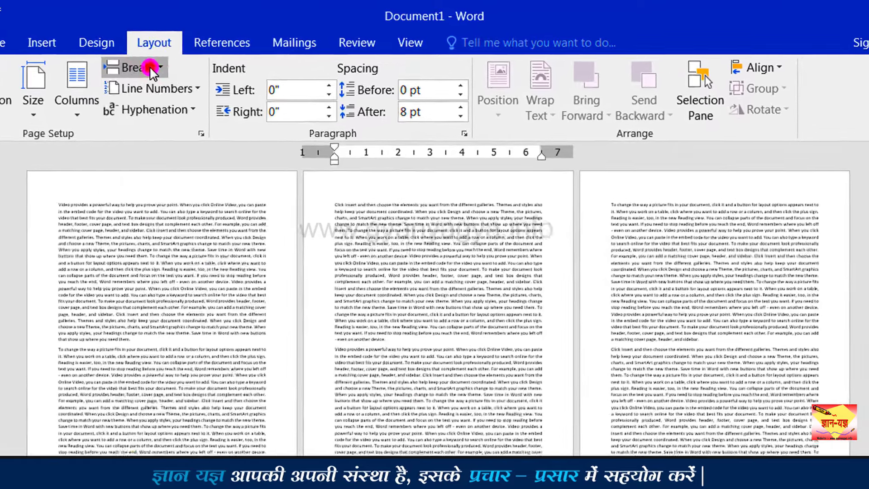
left_click(197, 55)
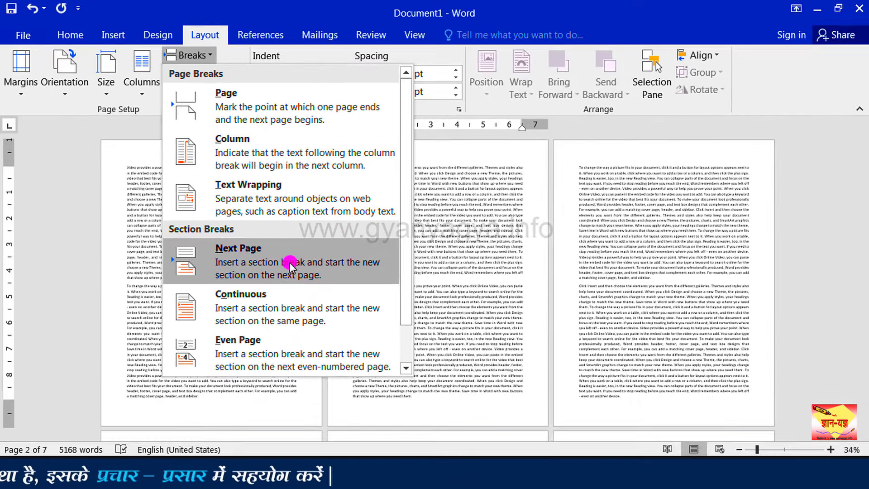
left_click(252, 319)
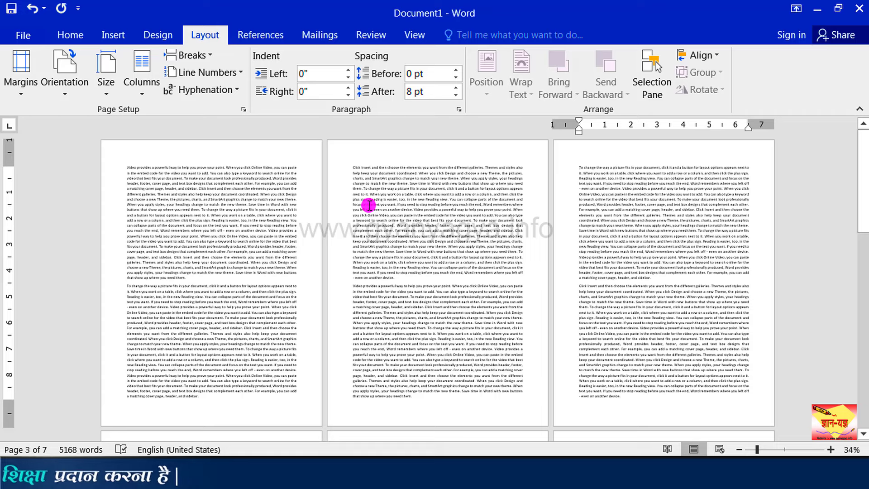
Open the page headers for editing and unlink the section 2 and section 3 headers from their previous sections.
double_click(359, 154)
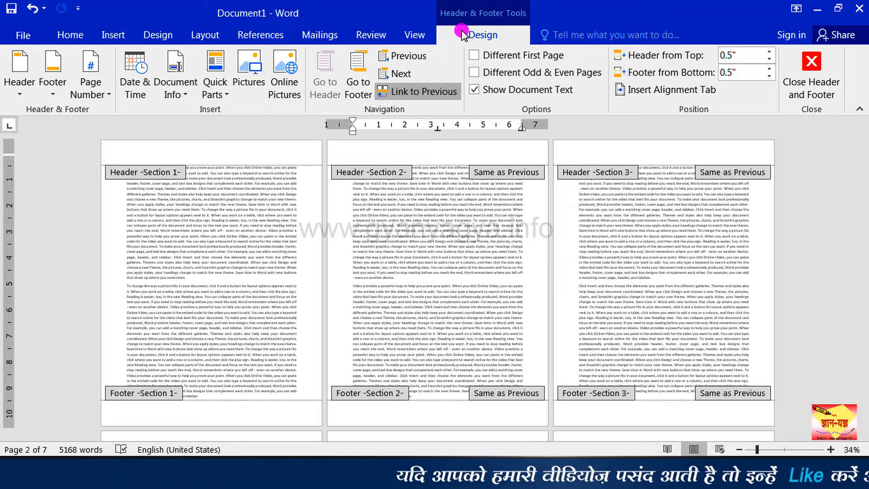
left_click(425, 93)
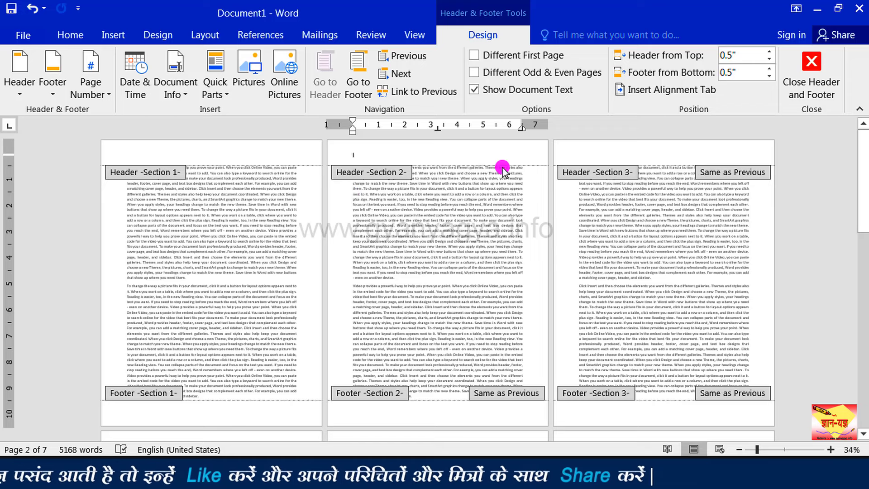
left_click(466, 161)
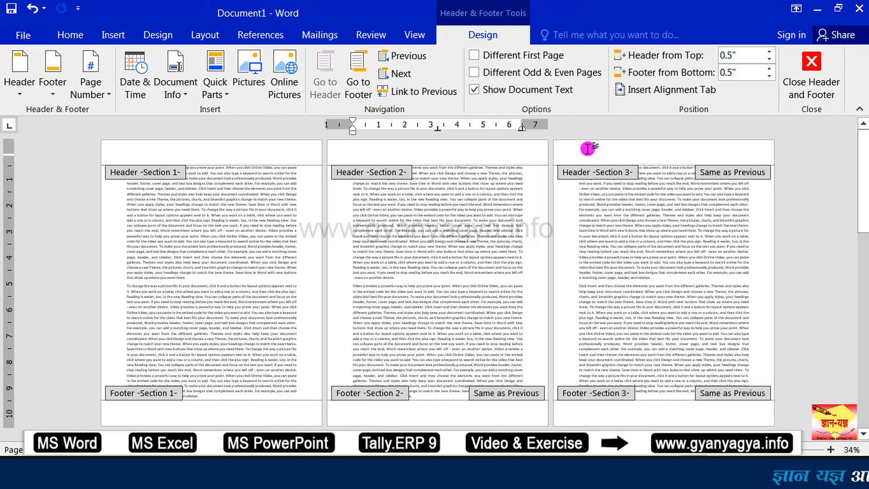
left_click(642, 156)
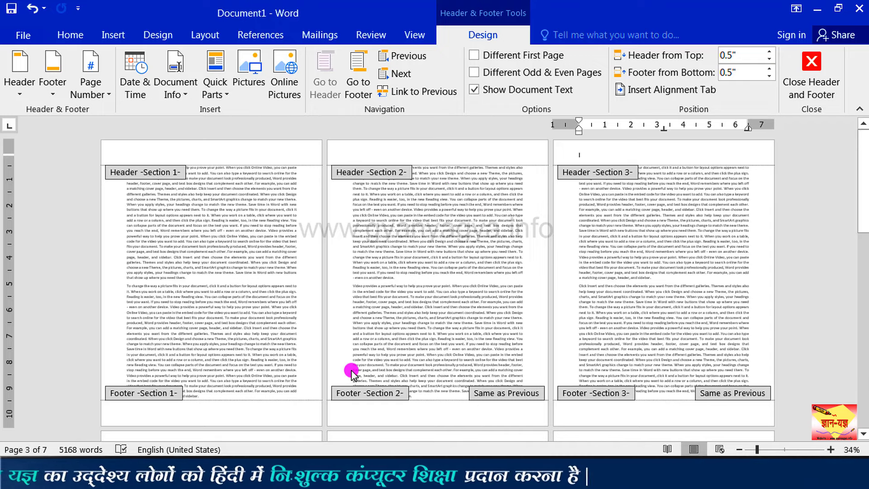
Unlink the section 2 and section 3 footers from their previous sections.
left_click(434, 418)
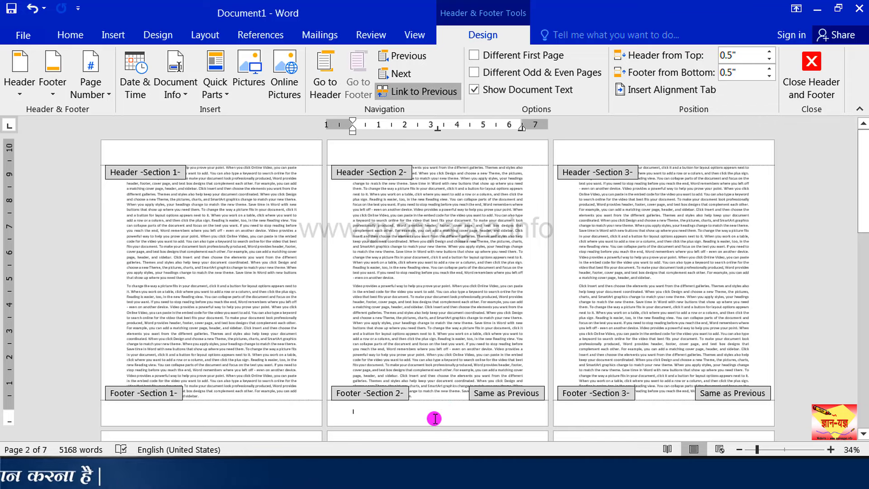
left_click(428, 92)
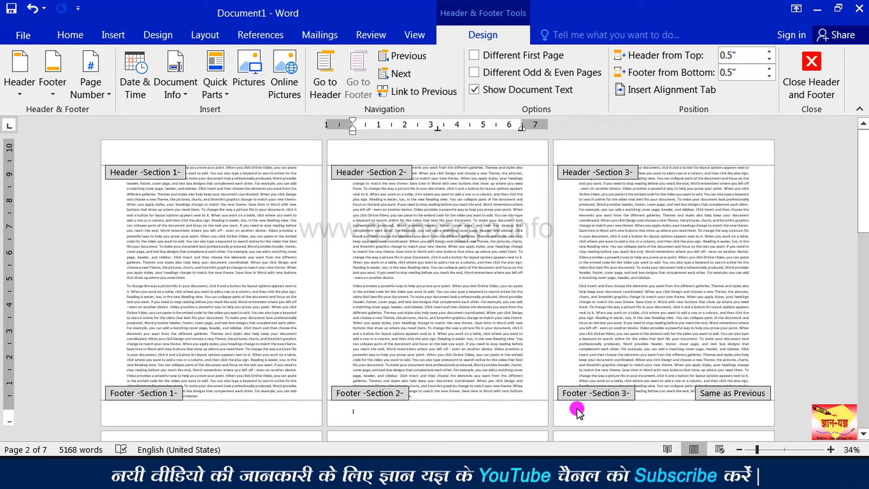
left_click(657, 411)
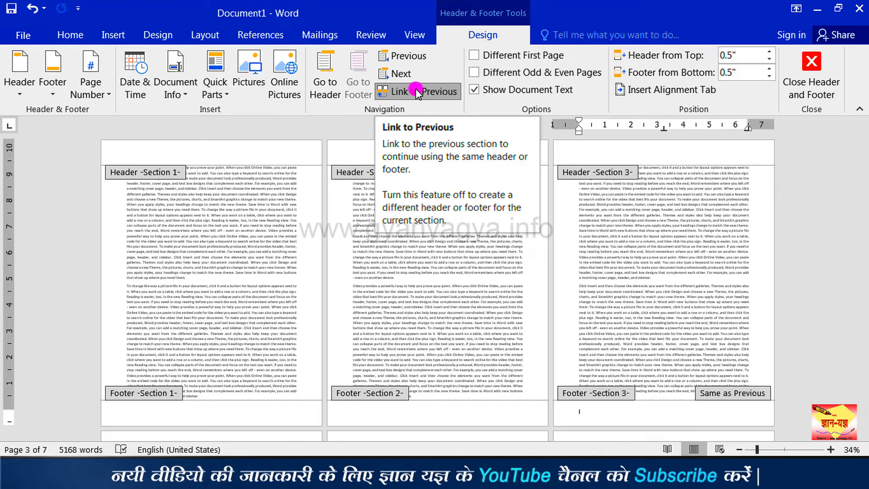
left_click(415, 89)
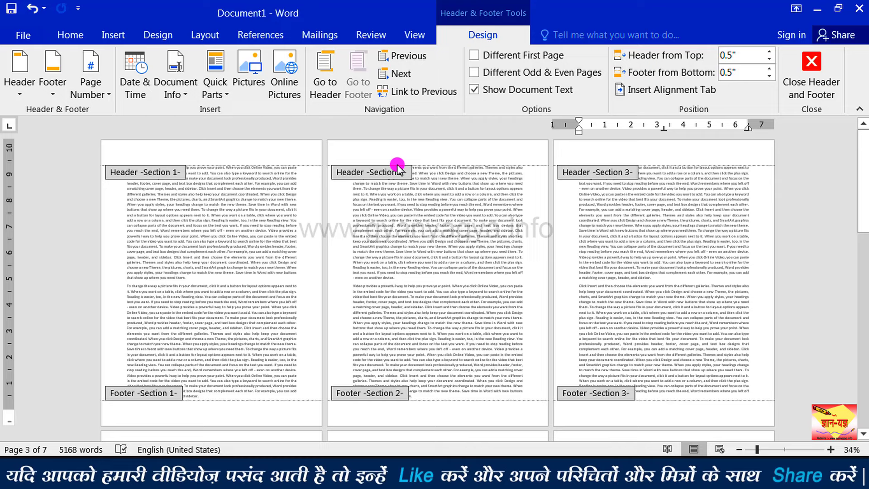
Enter Gyanyagya in the section 2 header.
left_click(422, 153)
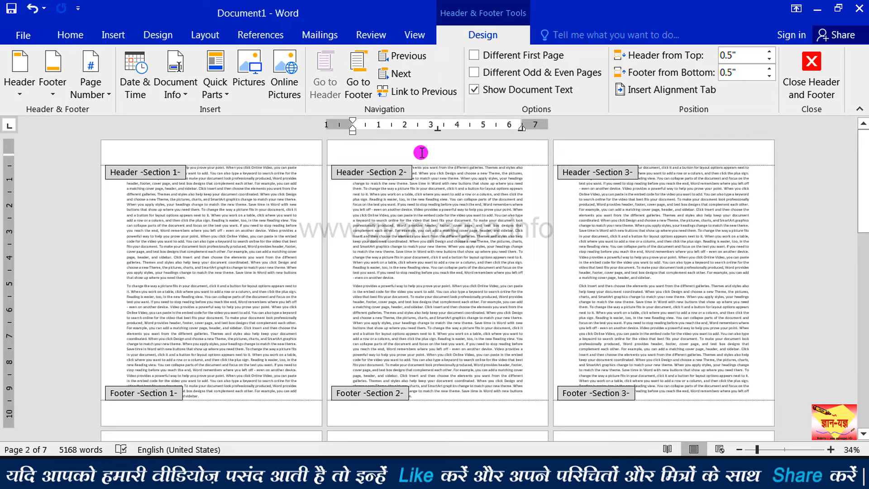
type("Gyan")
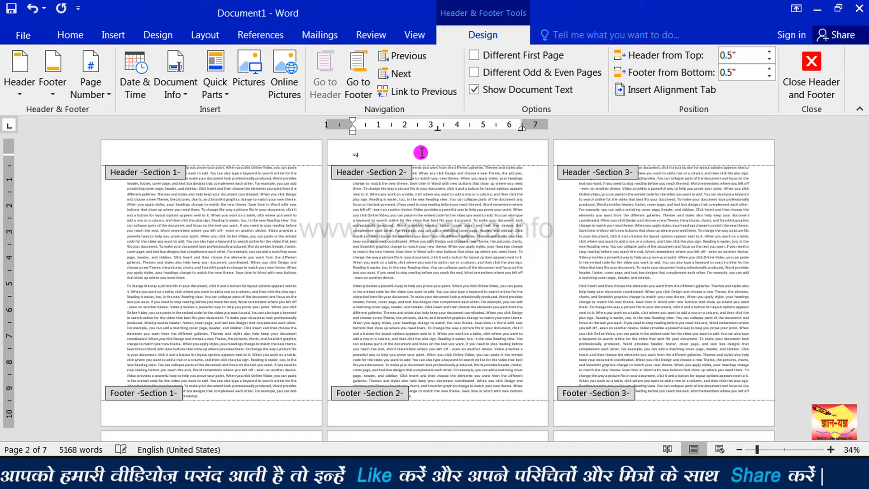
type("yagya")
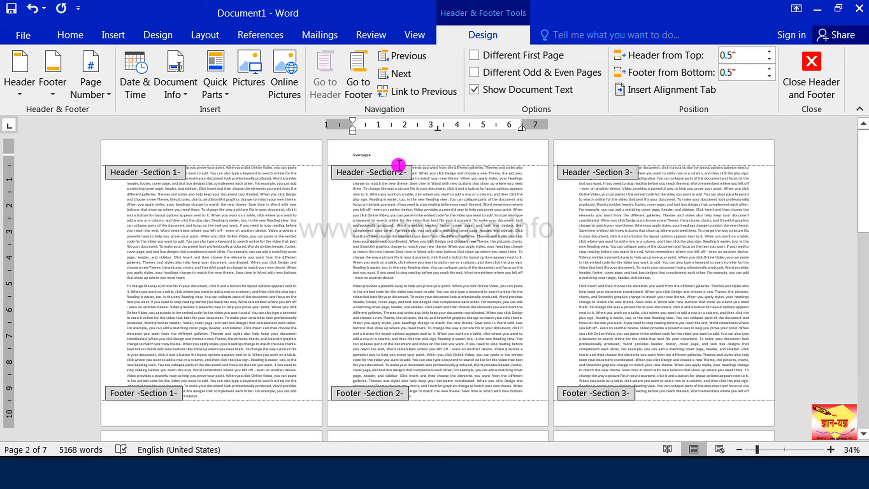
left_click(409, 31)
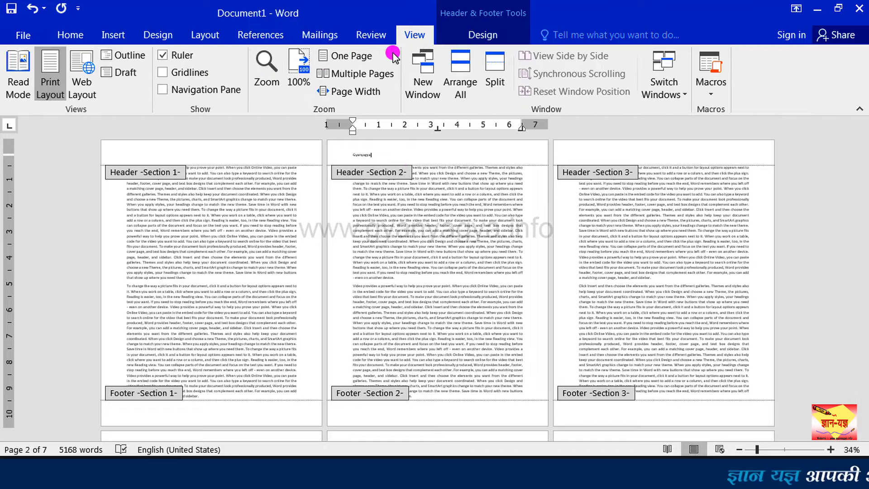
left_click(299, 73)
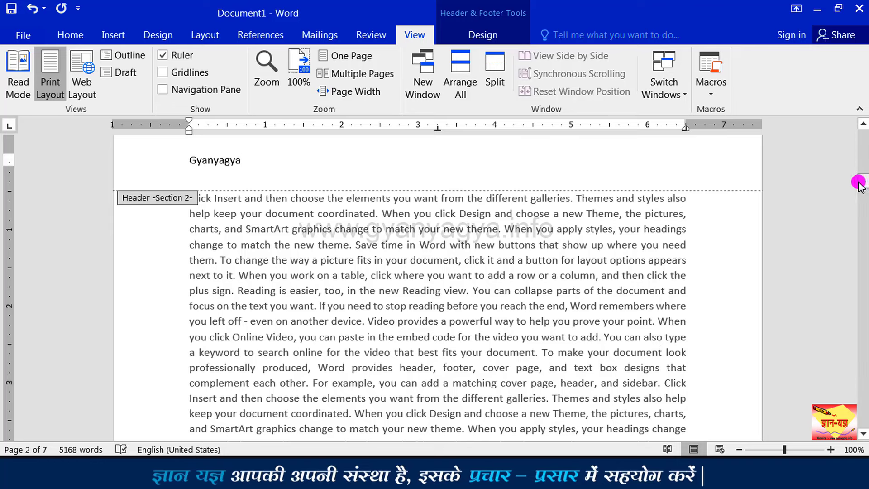
left_click_drag(861, 184, 864, 220)
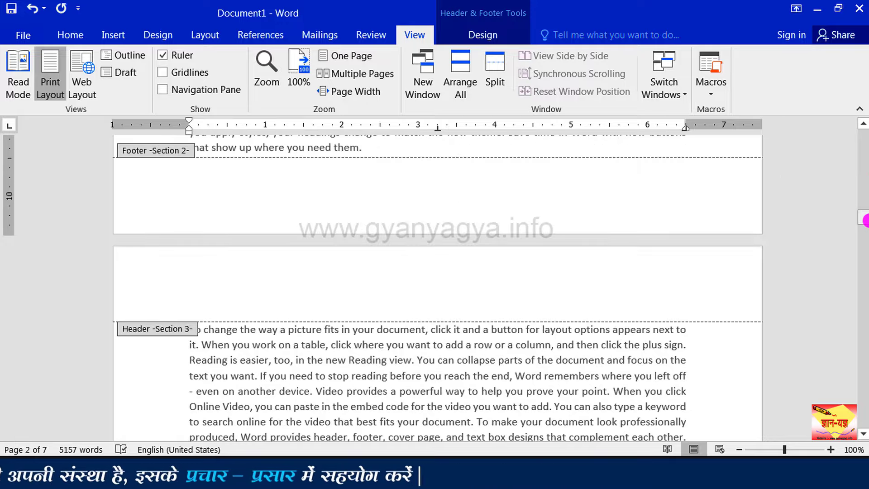
left_click(348, 291)
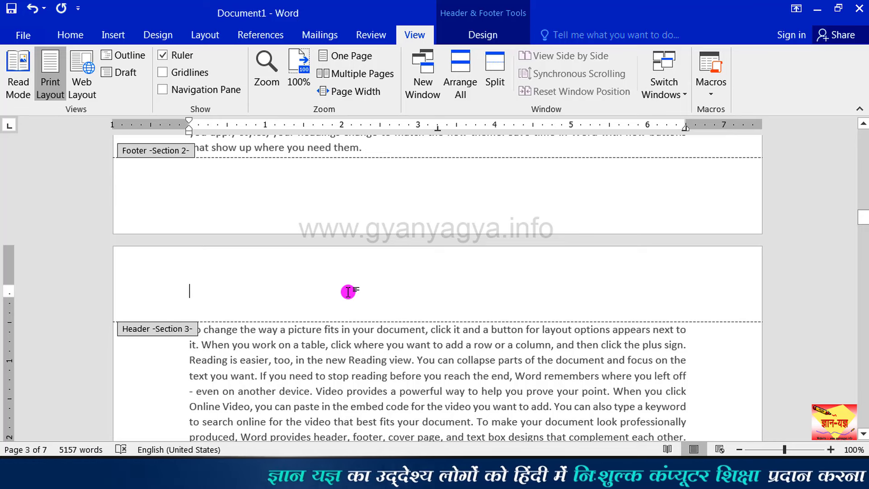
type("www.gyanyagya.info")
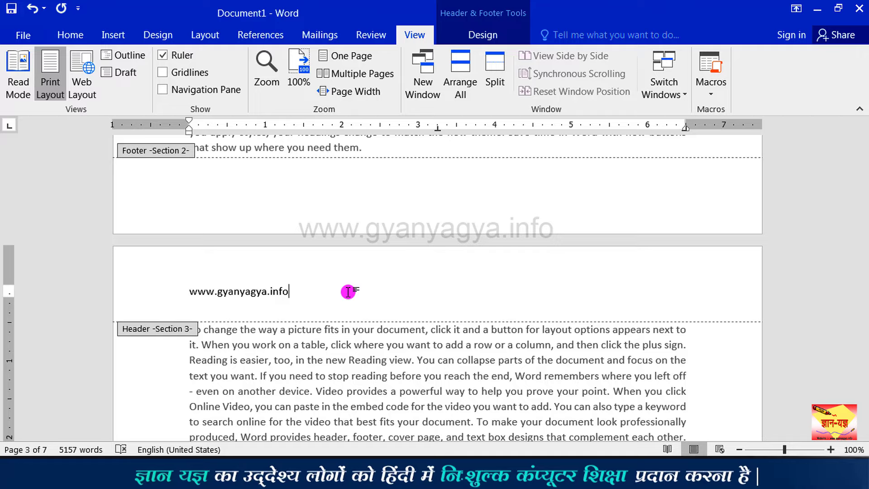
Enter Hello World in the section 3 footer on the third page.
left_click_drag(864, 222, 864, 253)
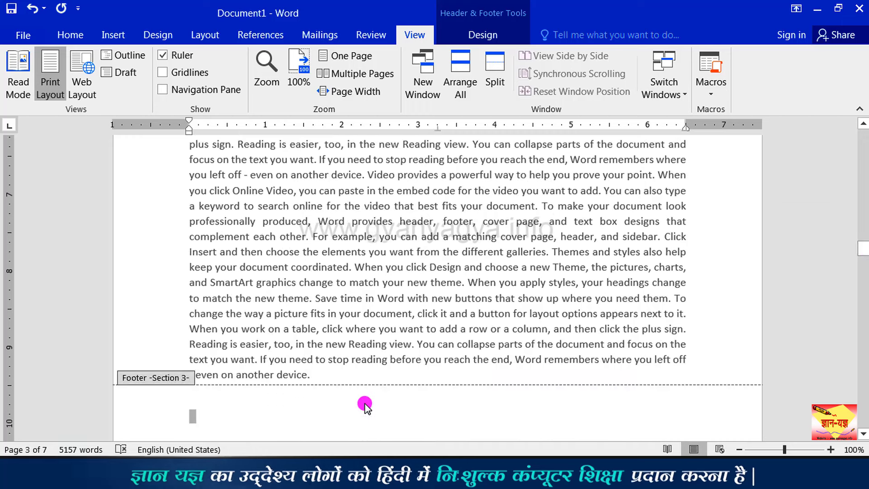
left_click(308, 417)
type("He")
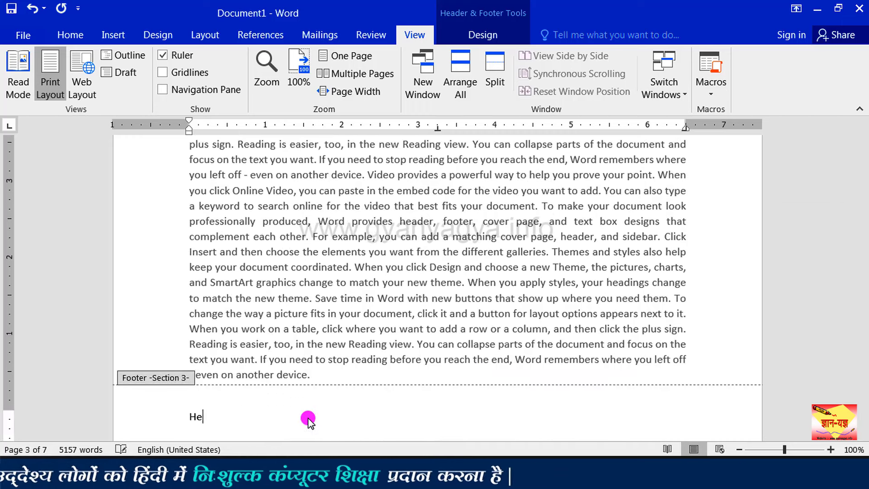
type("llo World")
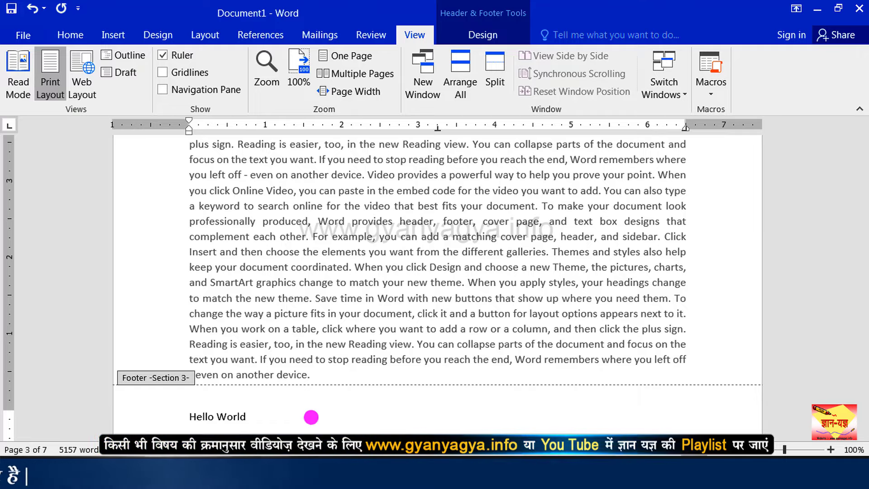
Check the headers and footers of the three sections from the third page back to the first.
left_click_drag(862, 253, 864, 214)
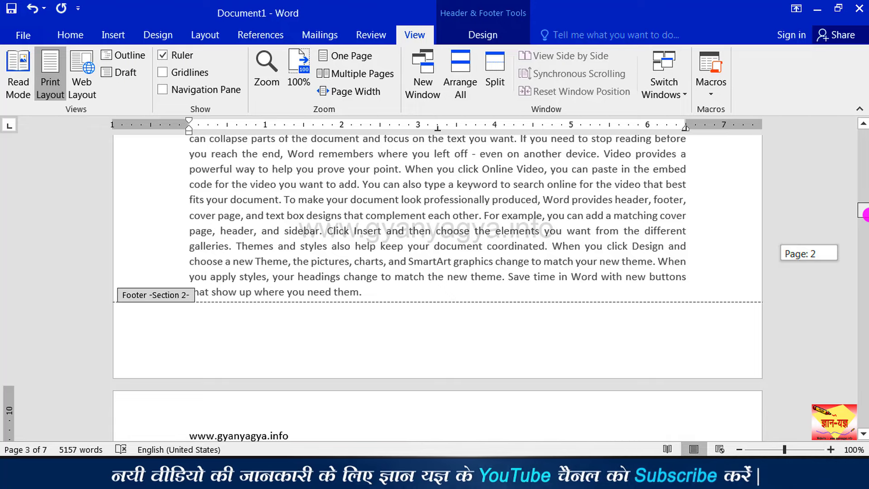
scroll(864, 212, "down", 1)
scroll(865, 212, "up", 2)
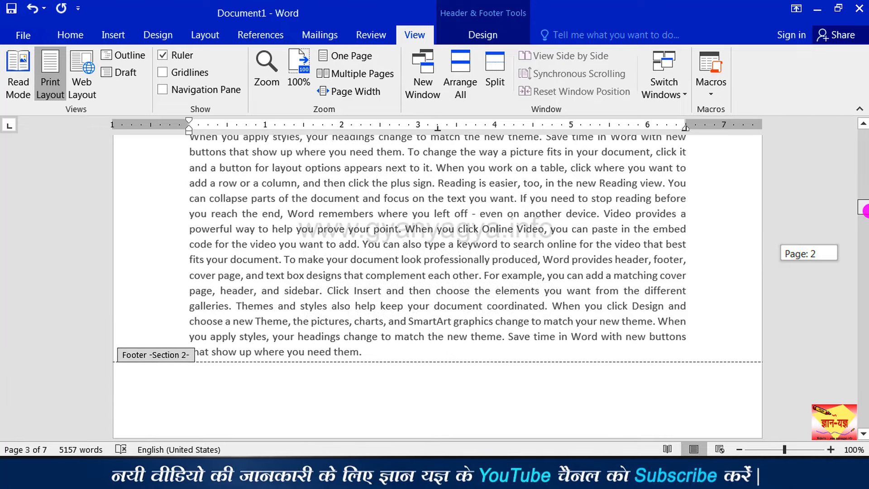
left_click_drag(865, 211, 865, 190)
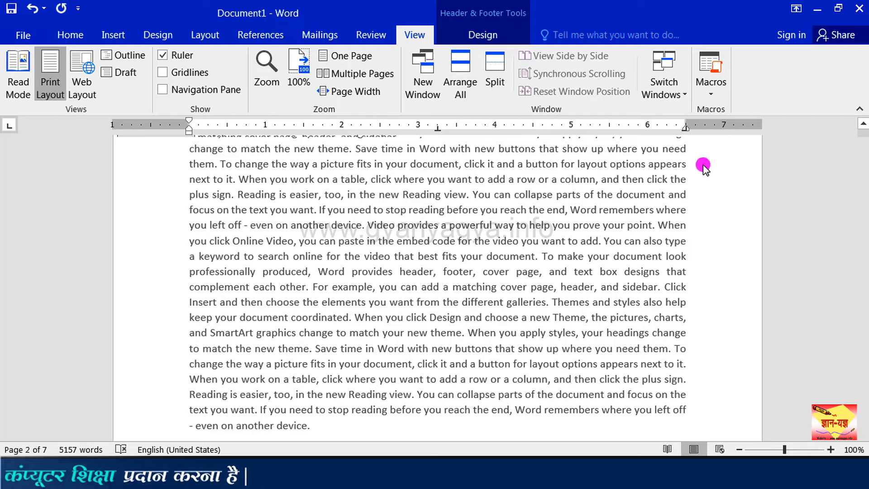
left_click_drag(863, 178, 865, 172)
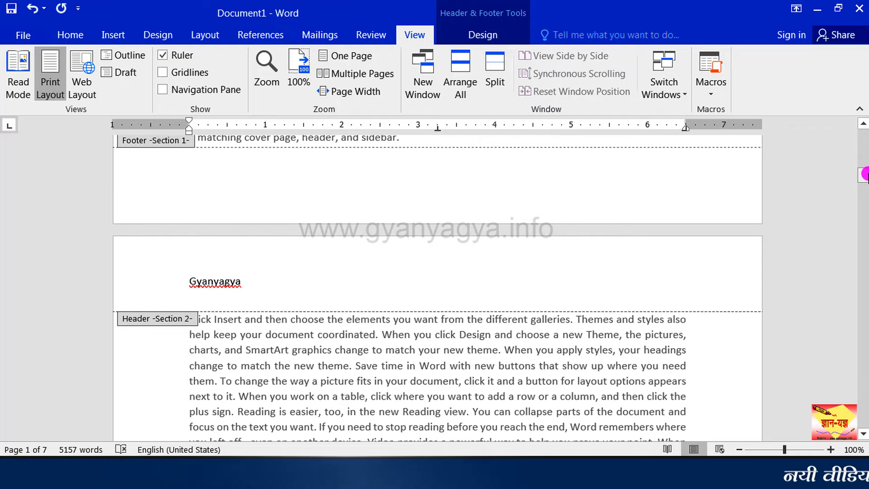
left_click_drag(863, 174, 863, 170)
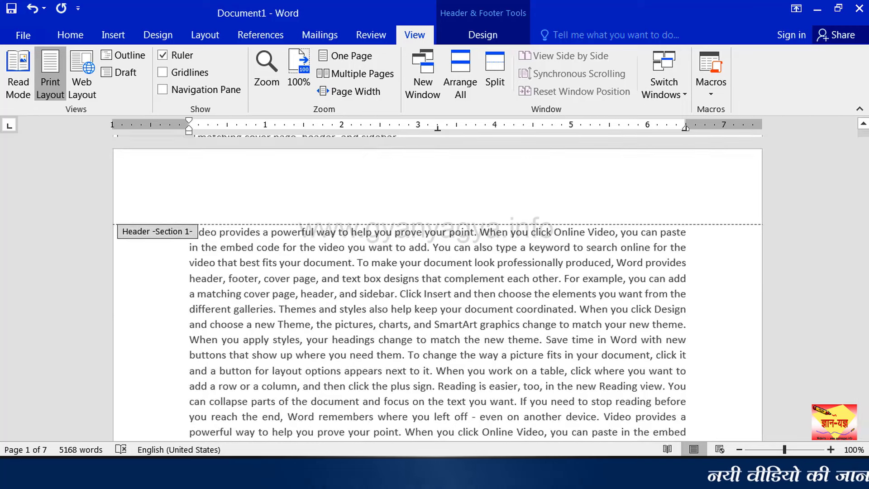
Try the Different First Page option and the Different Odd & Even Pages option on the section 1 header, turning each back off.
left_click(466, 35)
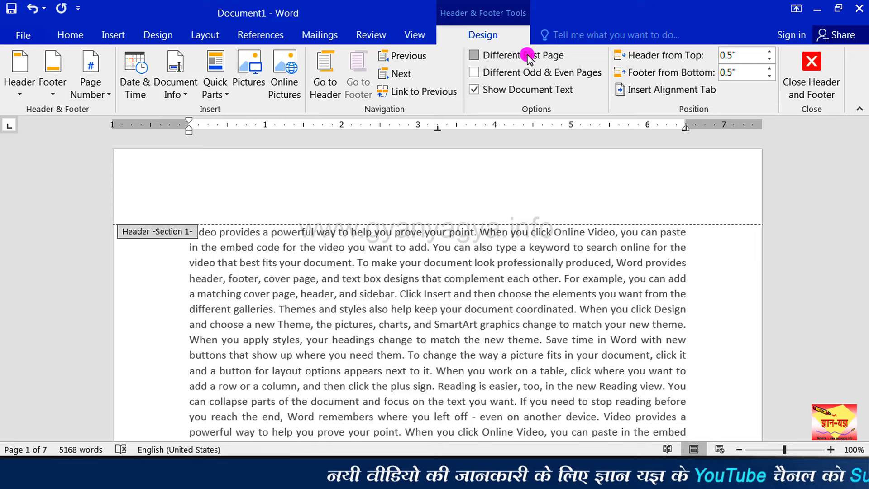
left_click(559, 56)
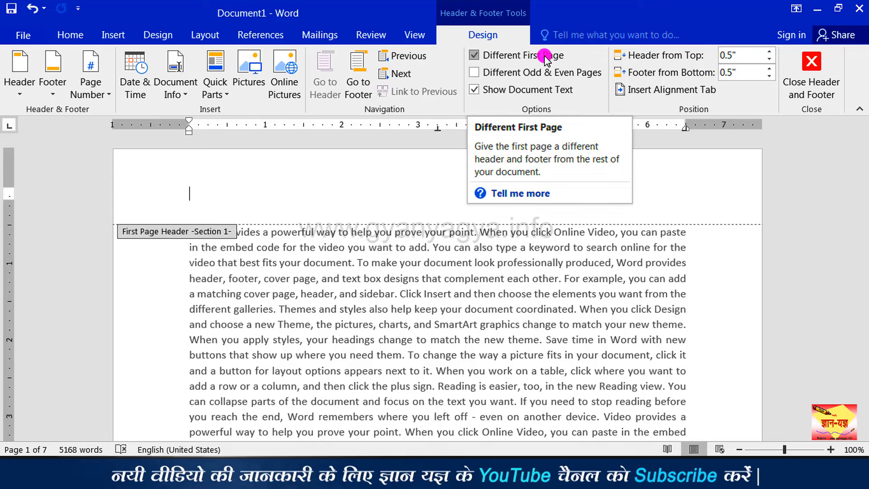
left_click(545, 56)
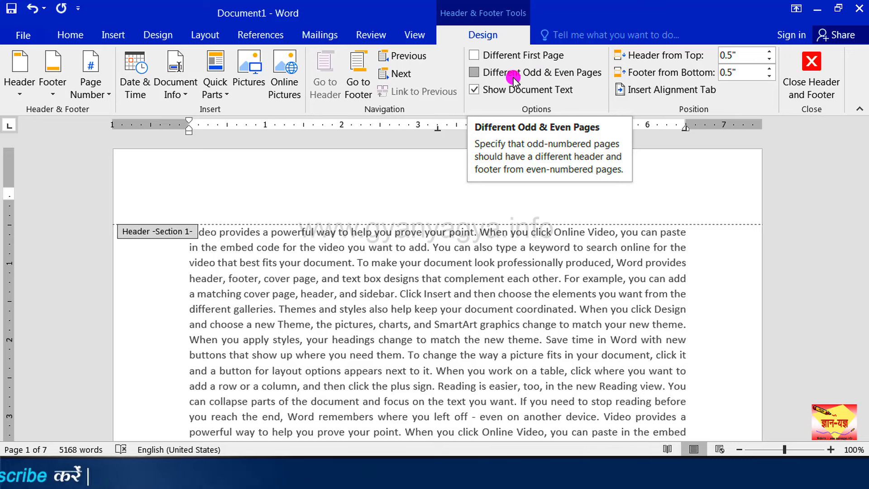
left_click(583, 80)
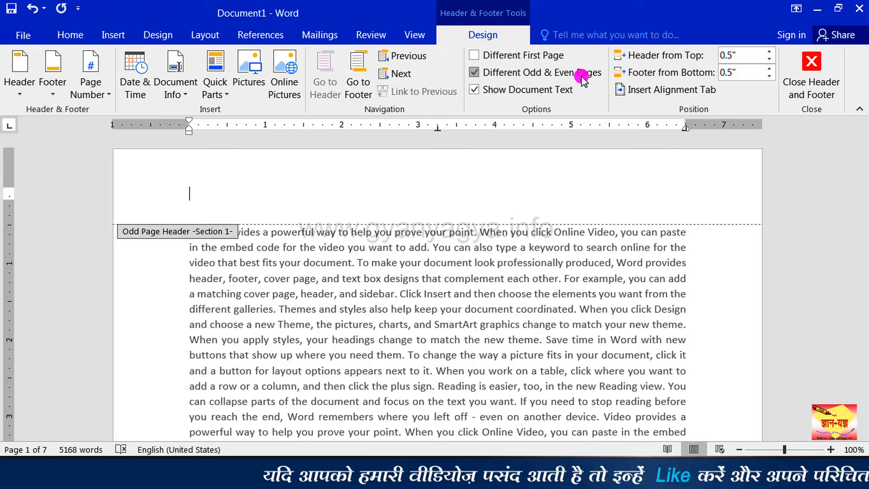
left_click(583, 79)
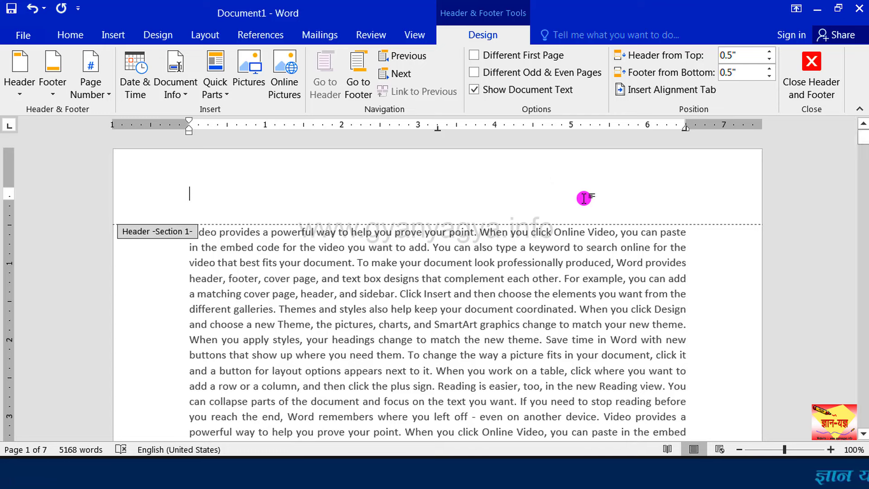
Close header and footer editing and return to the document body.
left_click(812, 73)
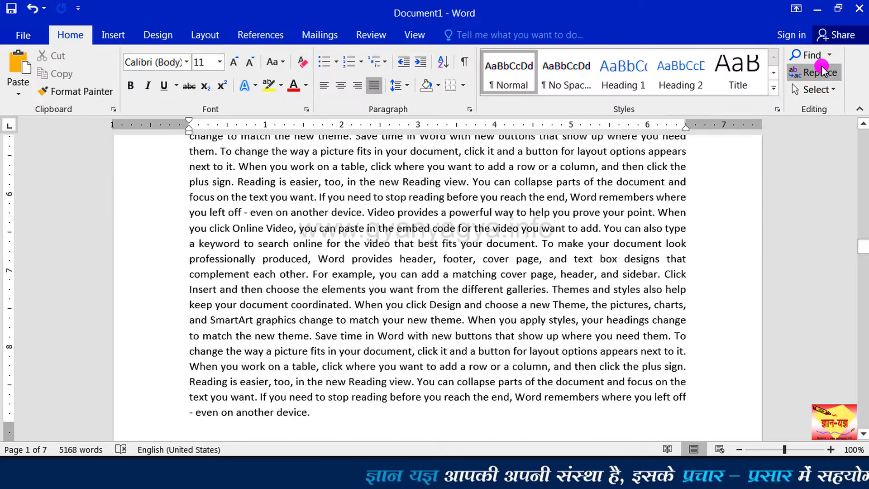